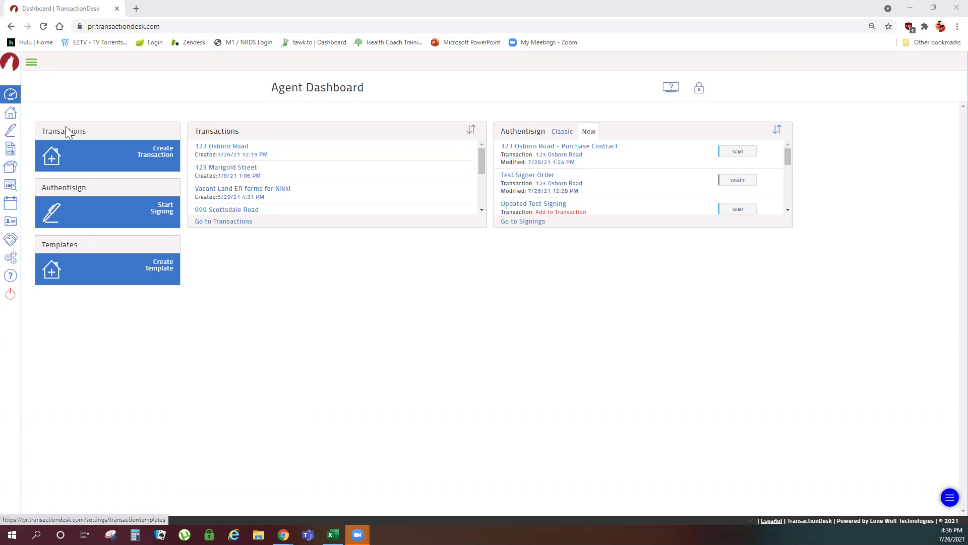
# Open the Transaction Templates list from the account Settings.
pyautogui.click(32, 62)
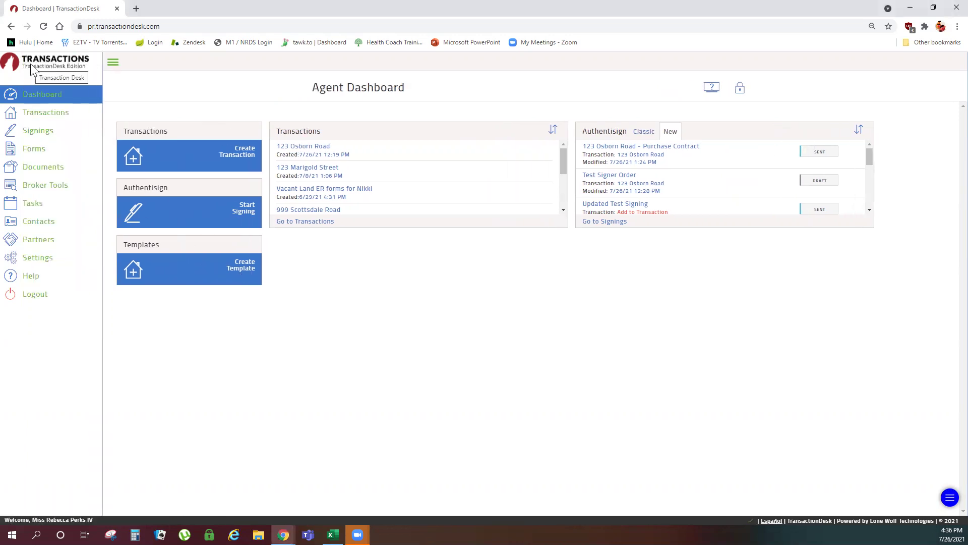
pyautogui.click(39, 265)
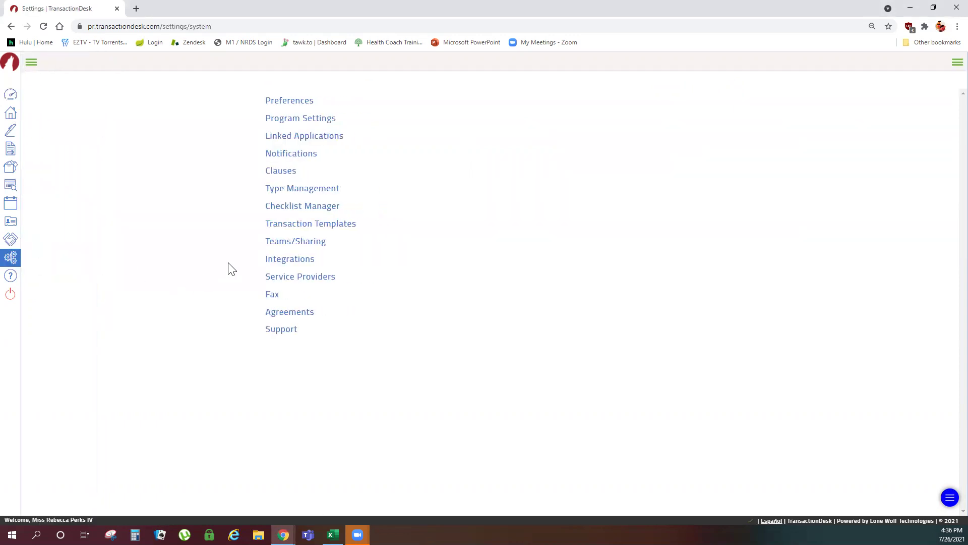
pyautogui.click(324, 230)
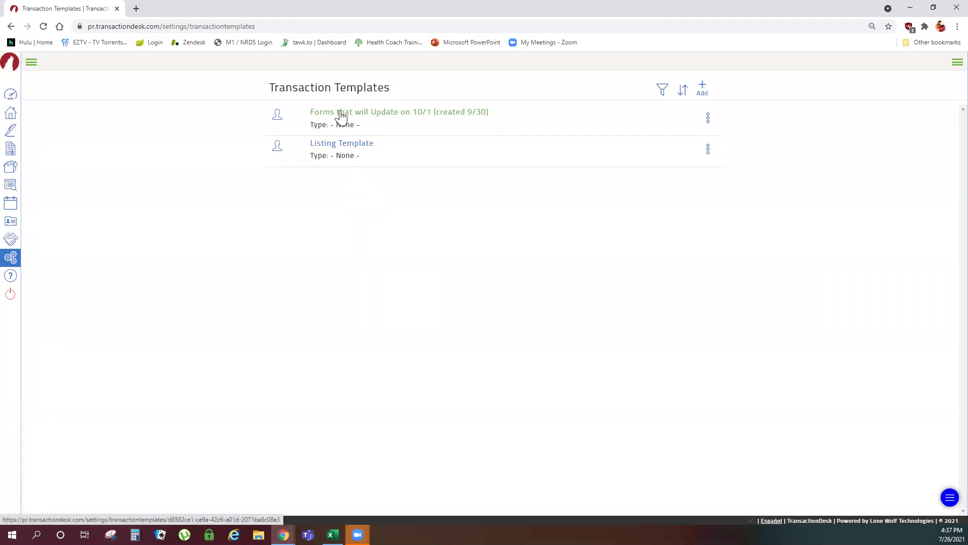
# Create a Personal-ownership template named 'Purchase Template' and save it.
pyautogui.click(702, 90)
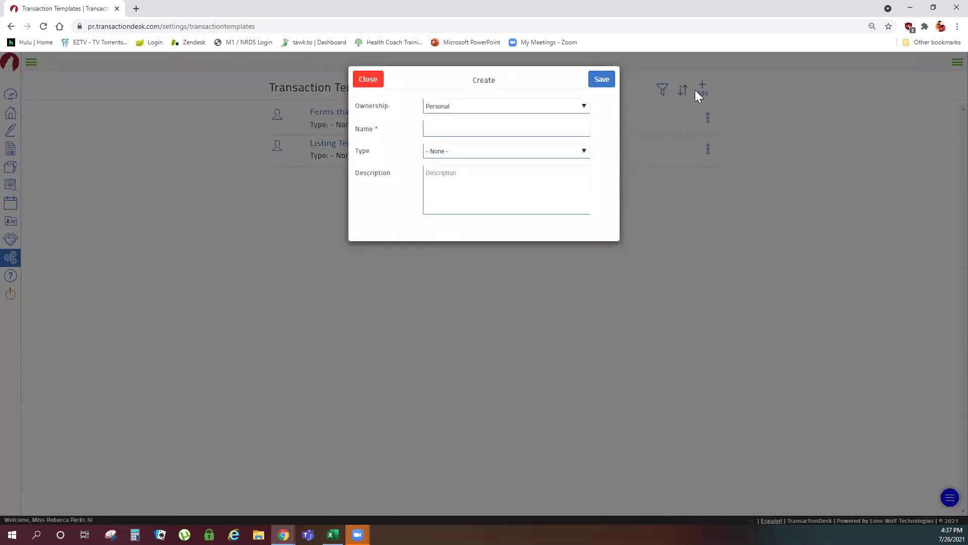
pyautogui.click(584, 106)
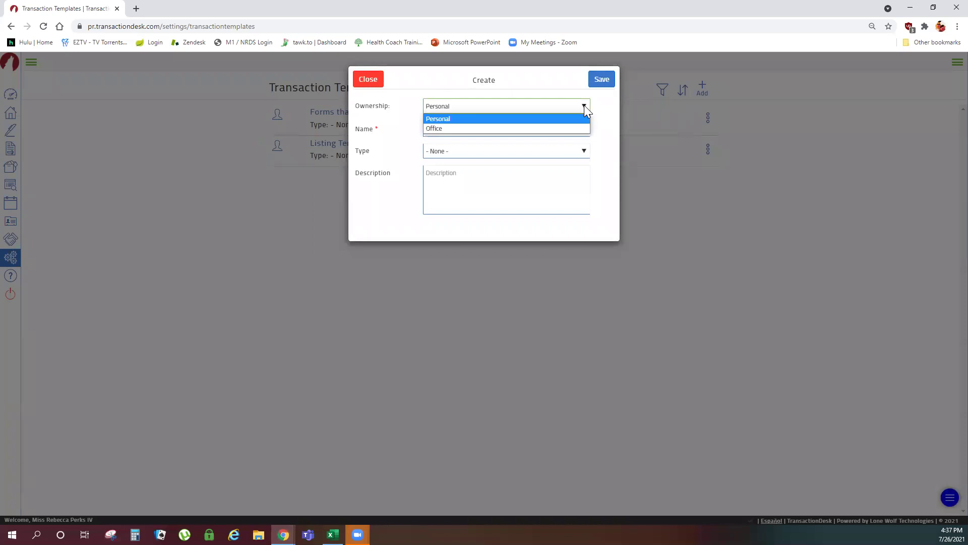
pyautogui.click(546, 120)
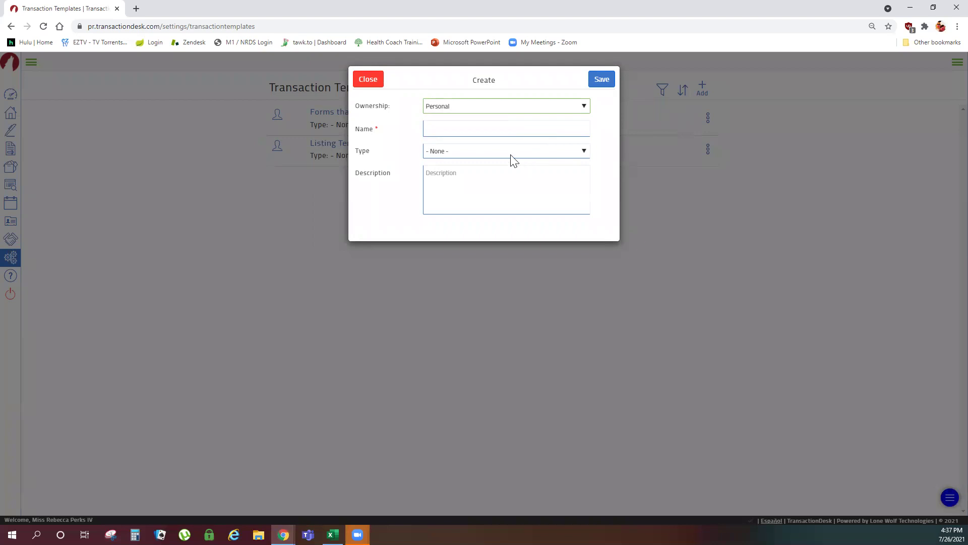
pyautogui.click(449, 132)
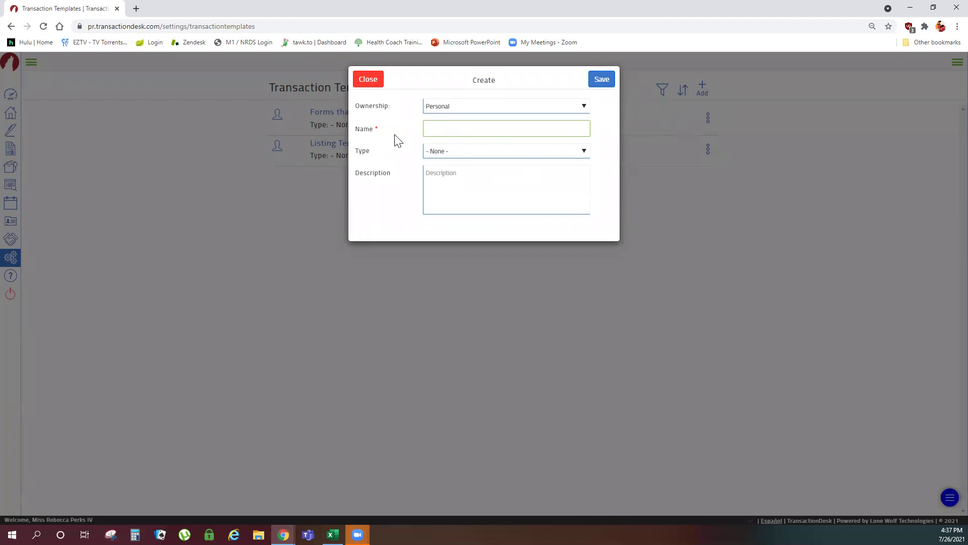
pyautogui.write('Purchase Template')
pyautogui.click(600, 84)
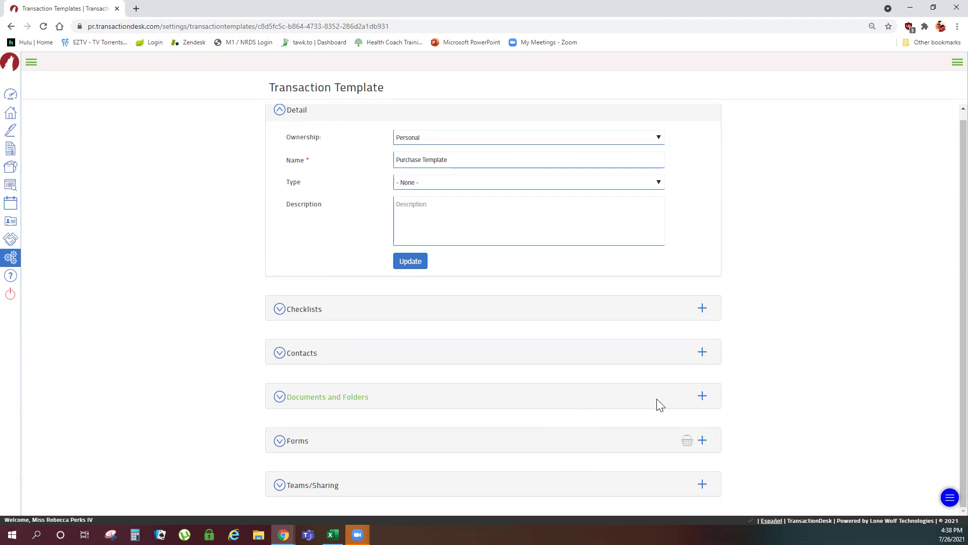
# From the Arizona Association Of Realtors folder, tick Addendum #1, #2, #3, AZ Housing Fund Donation and Buyer Advisory.
pyautogui.click(703, 442)
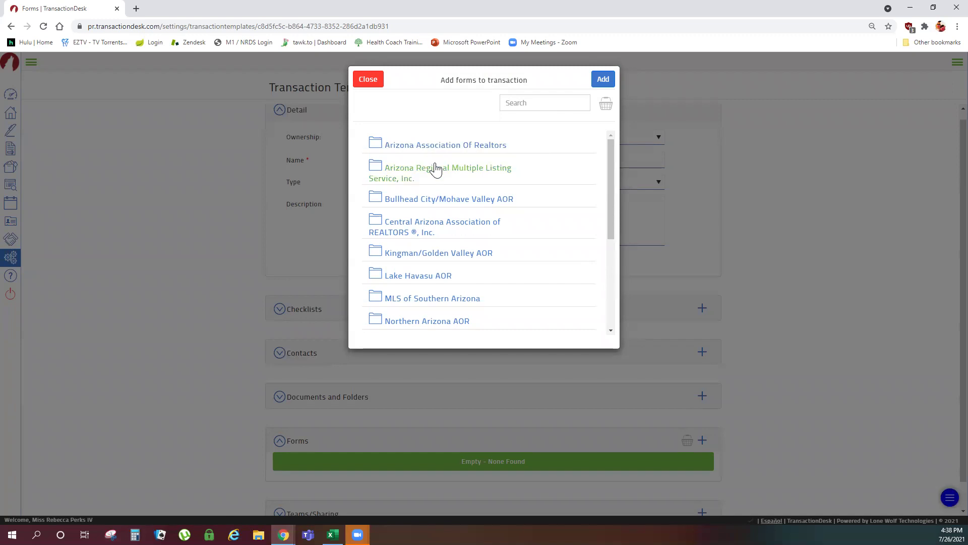
pyautogui.scroll(-3, 443, 174)
pyautogui.scroll(1, 451, 176)
pyautogui.scroll(2, 452, 175)
pyautogui.click(428, 150)
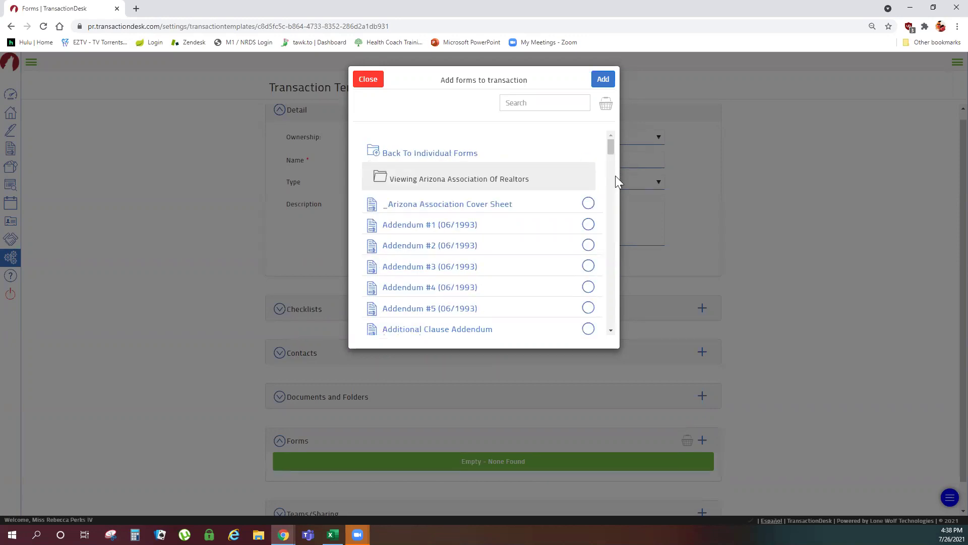
pyautogui.click(588, 228)
pyautogui.click(588, 247)
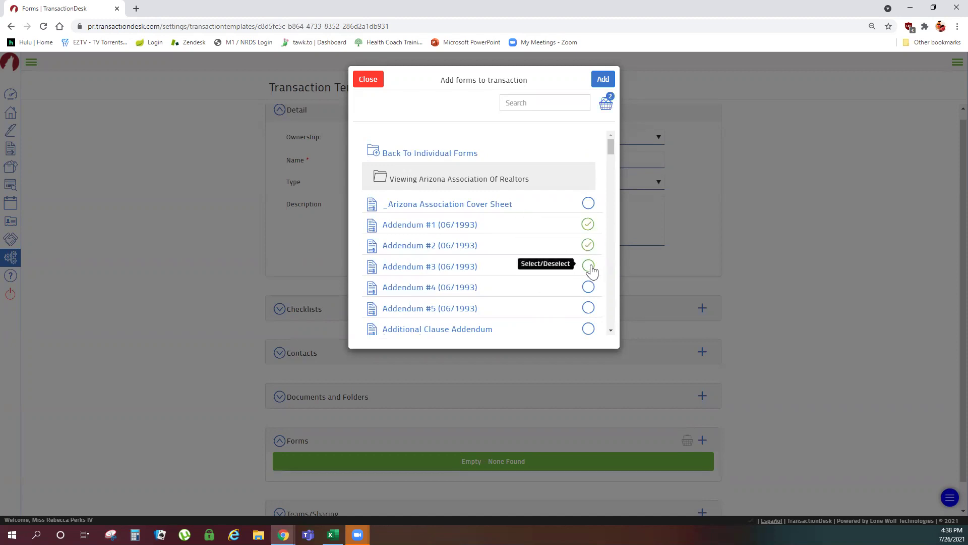
pyautogui.click(588, 267)
pyautogui.scroll(-4, 580, 262)
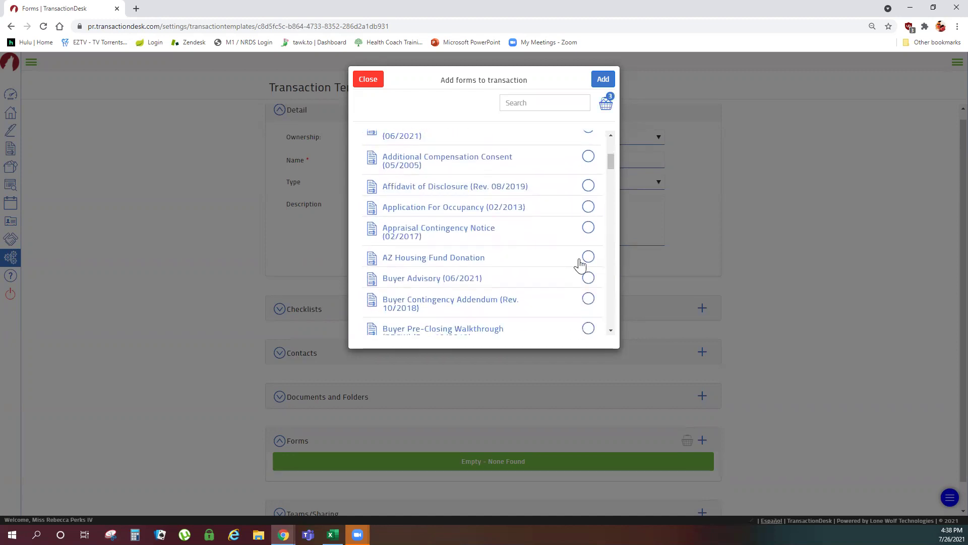
pyautogui.click(586, 259)
pyautogui.click(587, 279)
pyautogui.scroll(-1, 576, 292)
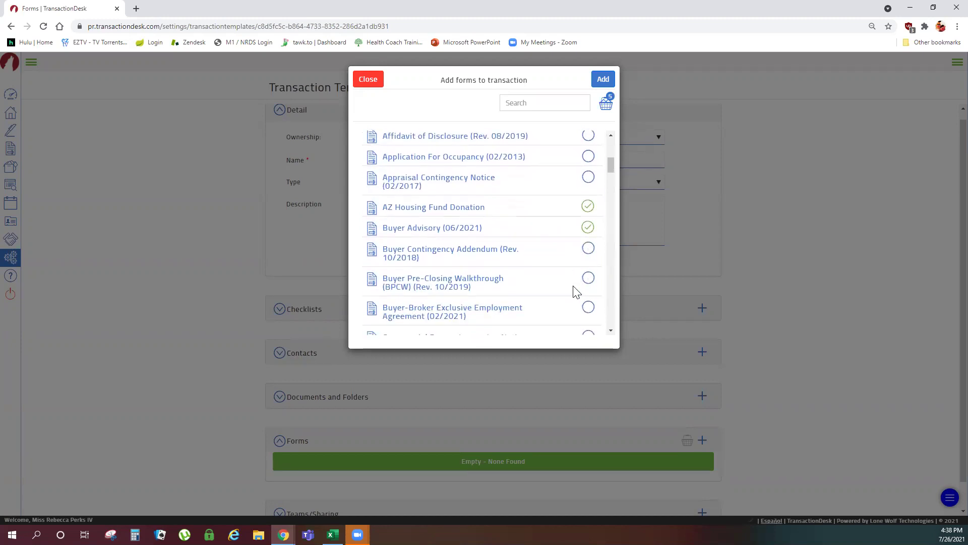
# Search 'Purchase' to tick Residential Purchase Contract (02/2020), then clear the search.
pyautogui.click(559, 107)
pyautogui.write('Purchase')
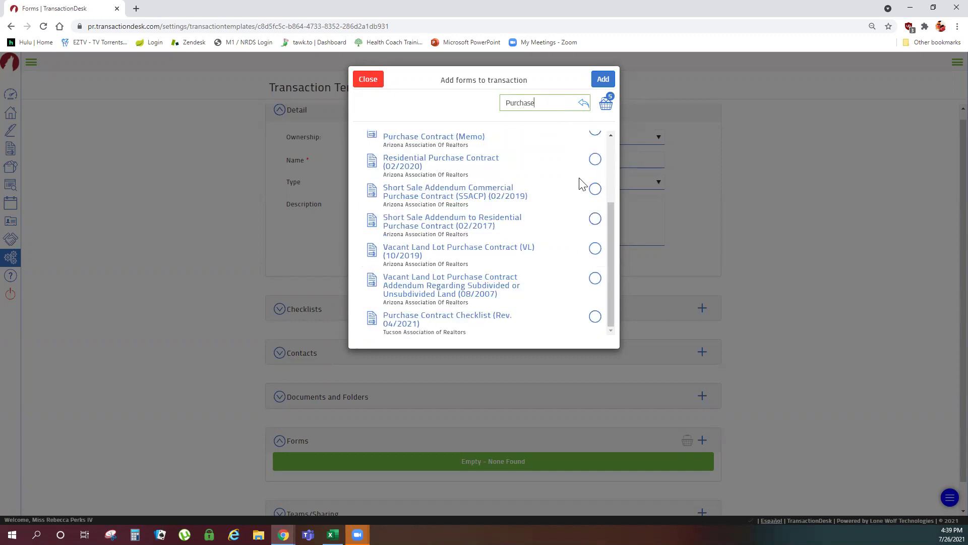
pyautogui.click(595, 161)
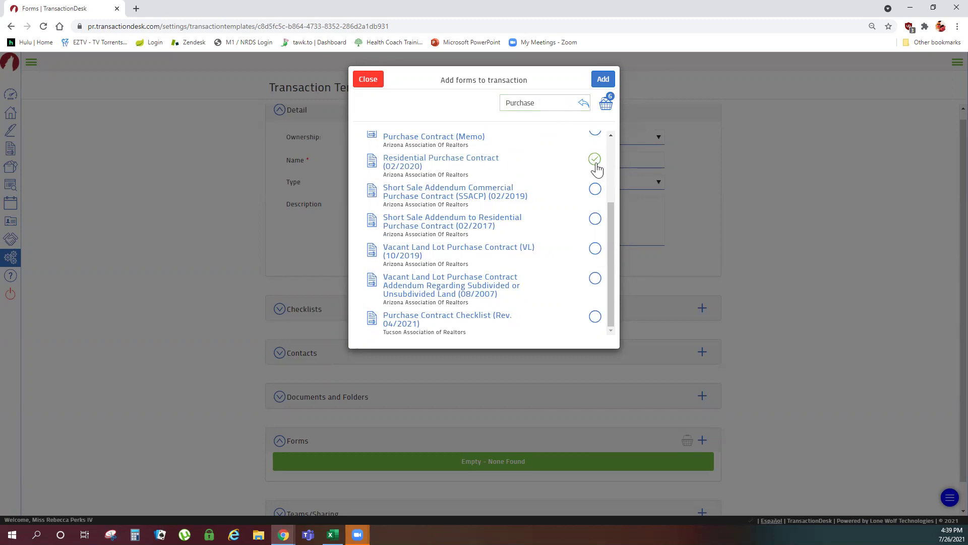
pyautogui.click(583, 105)
pyautogui.scroll(-1, 550, 205)
pyautogui.scroll(-1, 554, 203)
pyautogui.scroll(6, 555, 202)
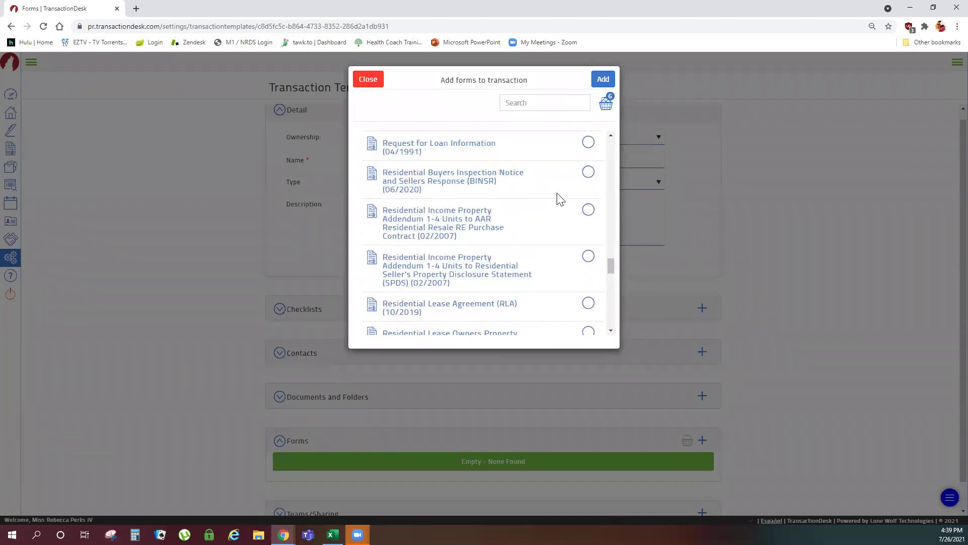
# Remove Addendum #3 from the chosen forms, tick Buyer Pre-Closing Walkthrough, and add them.
pyautogui.click(607, 105)
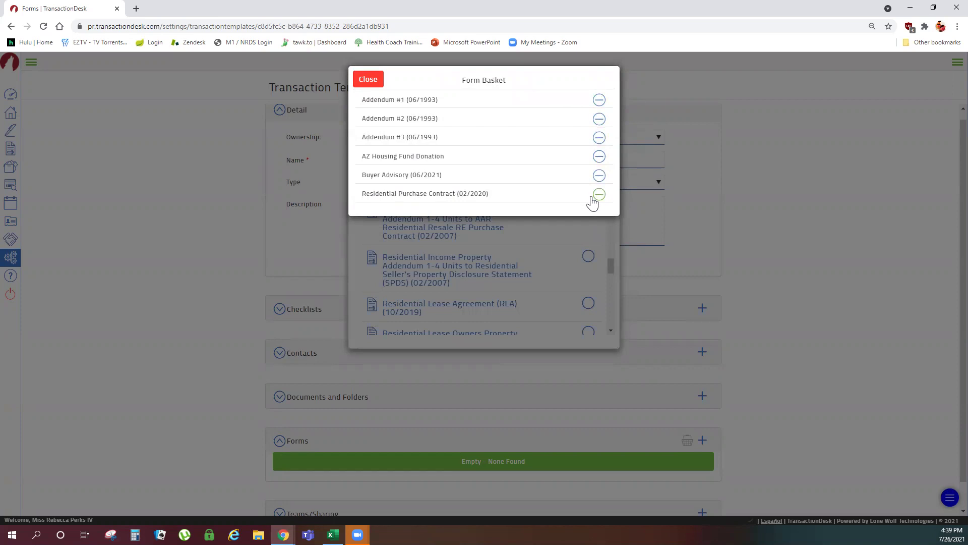
pyautogui.click(600, 138)
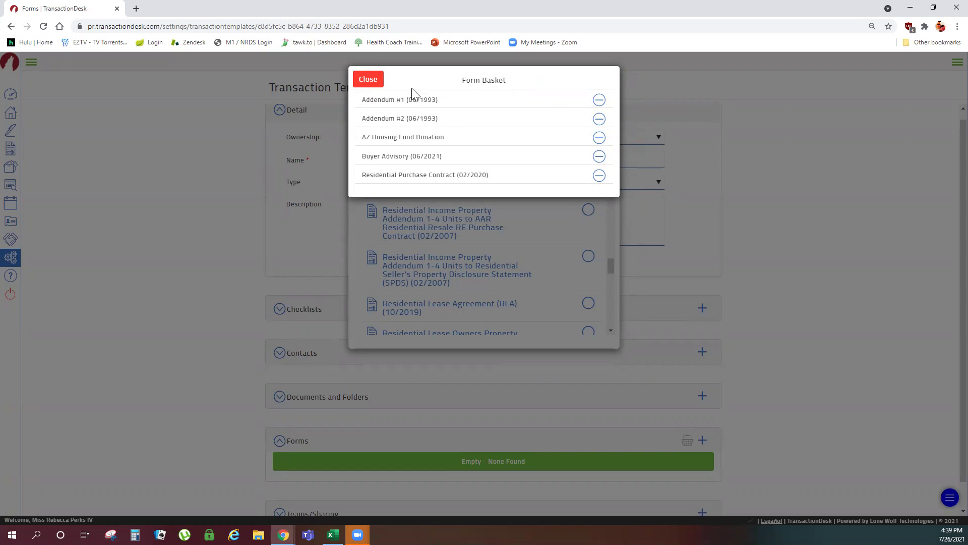
pyautogui.click(371, 85)
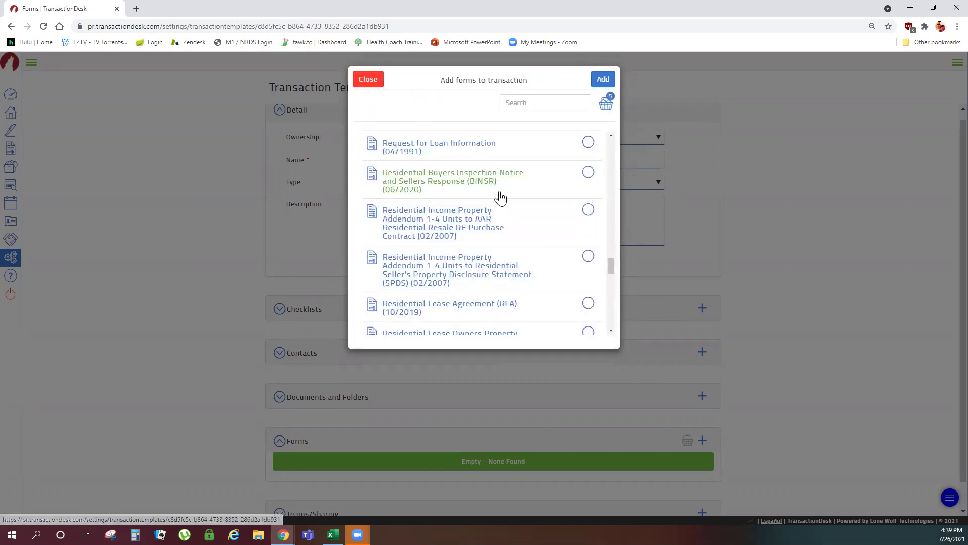
pyautogui.scroll(10, 504, 200)
pyautogui.scroll(12, 506, 200)
pyautogui.scroll(8, 524, 196)
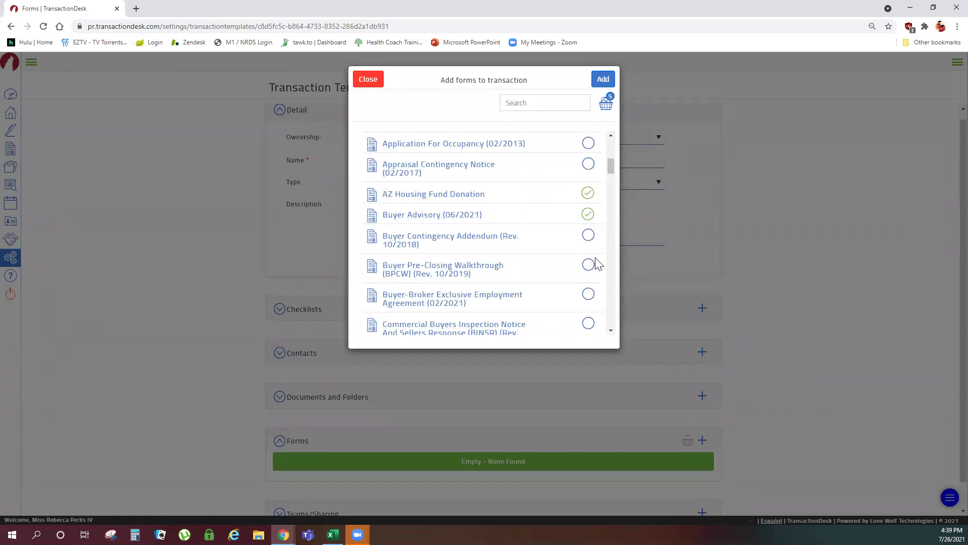
pyautogui.click(588, 265)
pyautogui.click(603, 79)
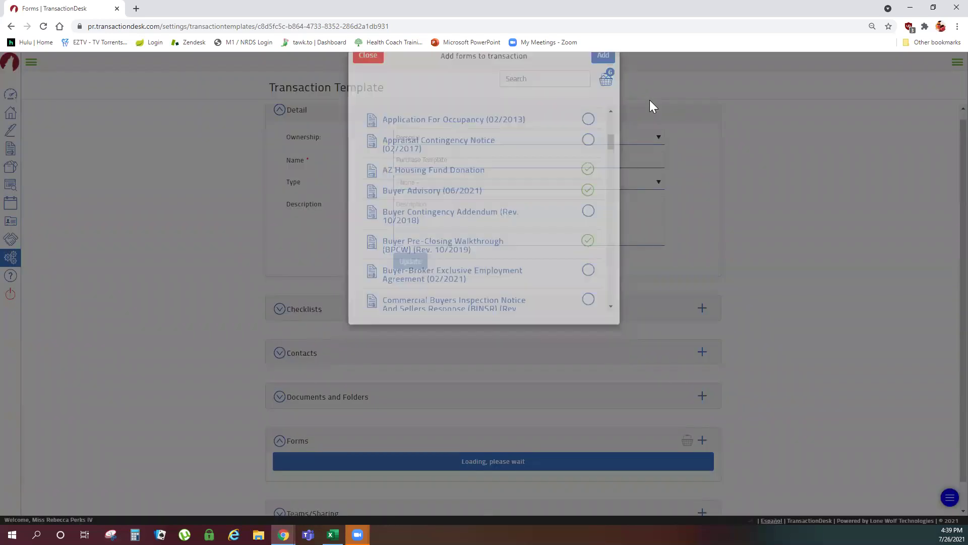
# Move Buyer Advisory to the top of the forms and Residential Purchase Contract second.
pyautogui.scroll(-3, 729, 126)
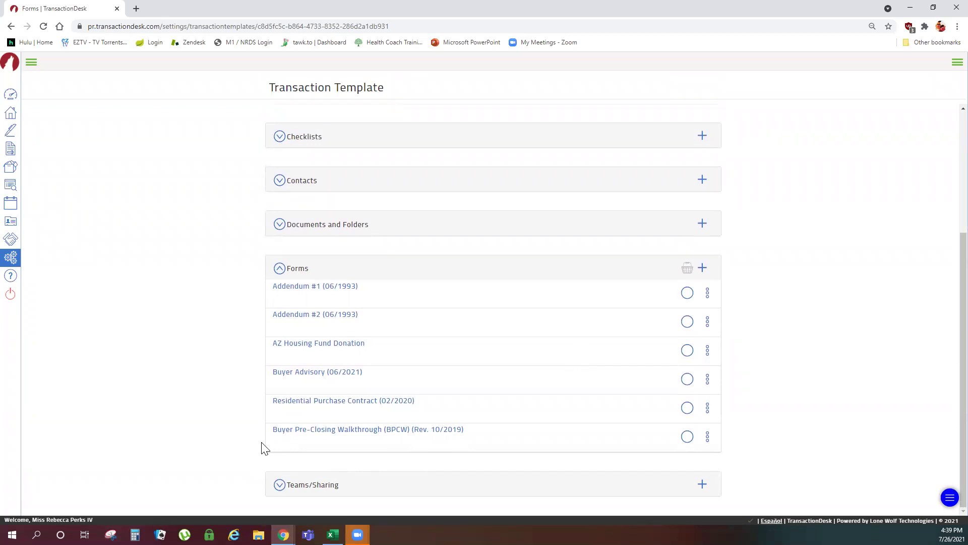
pyautogui.moveTo(305, 378); pyautogui.dragTo(307, 325)
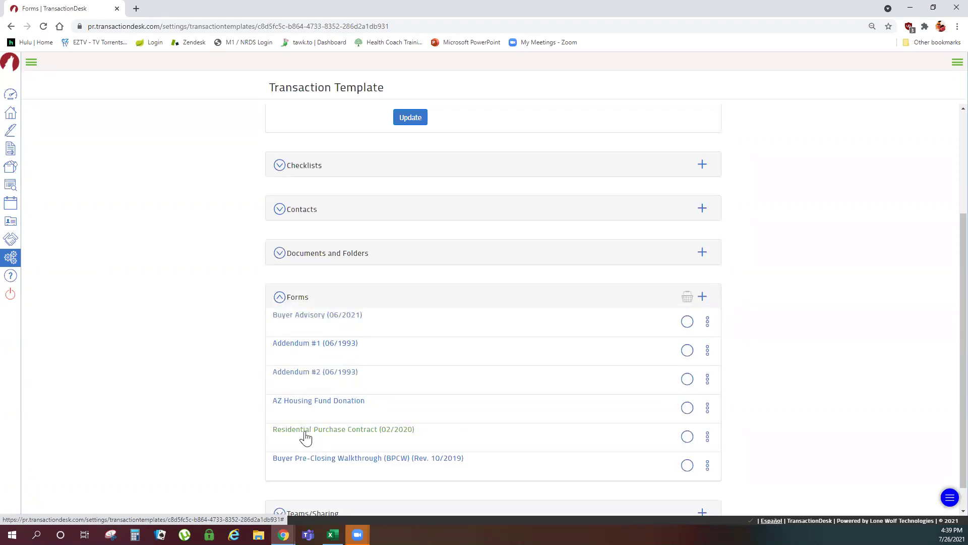
pyautogui.moveTo(304, 435); pyautogui.dragTo(309, 341)
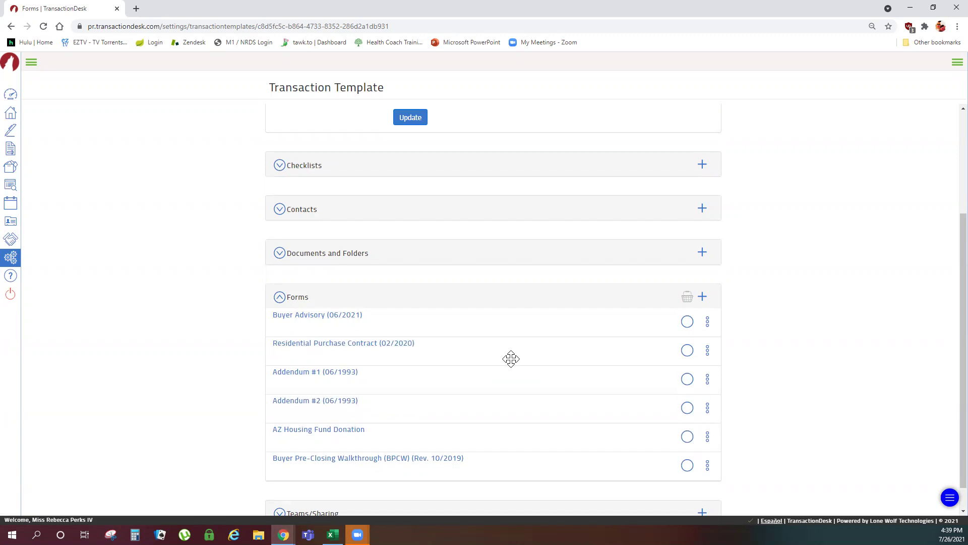
# Select Buyer Advisory, Residential Purchase Contract and Addendum #1, and review the selection.
pyautogui.click(706, 325)
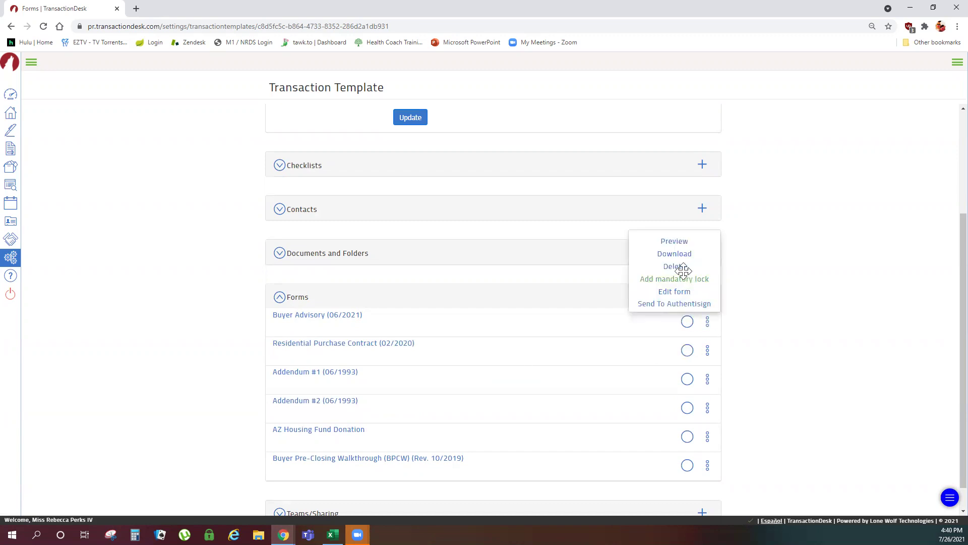
pyautogui.click(754, 318)
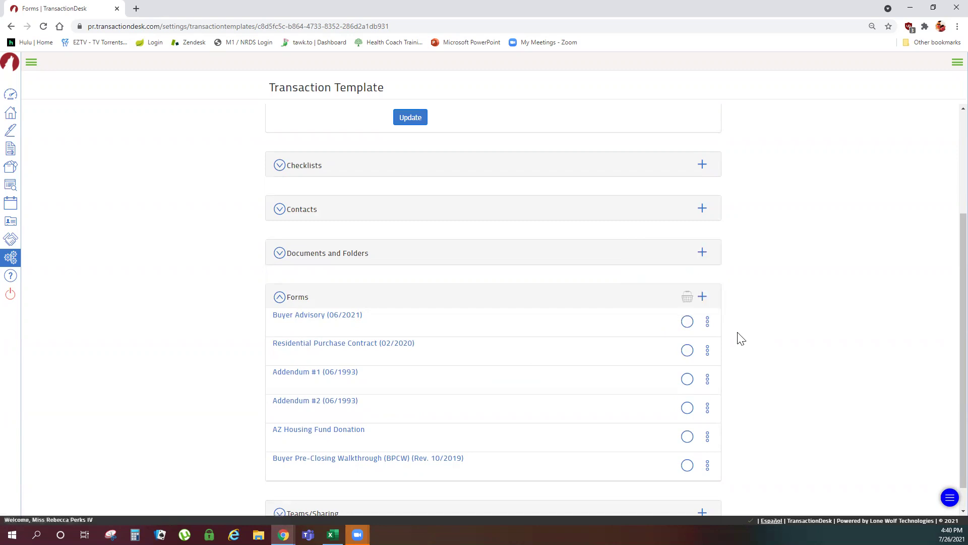
pyautogui.click(687, 323)
pyautogui.click(687, 350)
pyautogui.click(687, 379)
pyautogui.click(688, 298)
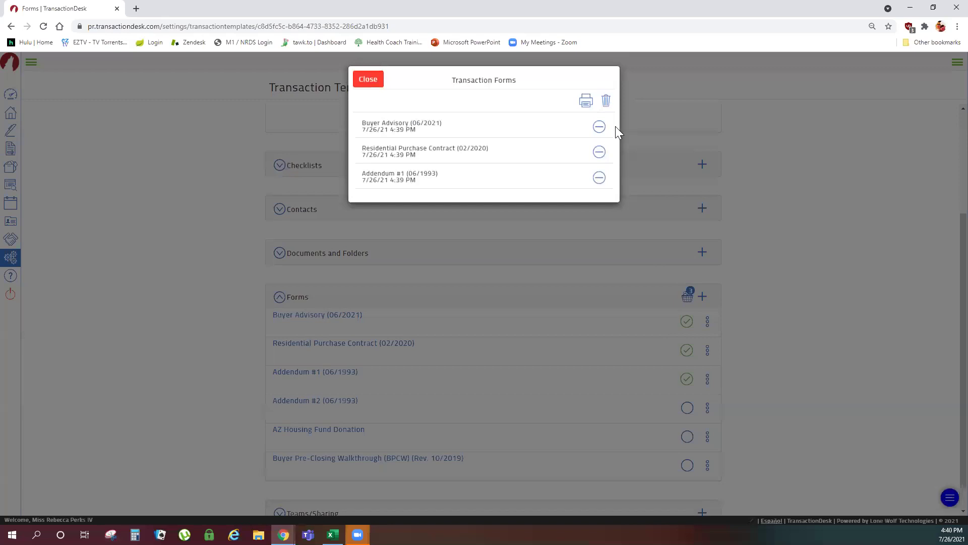
pyautogui.click(368, 79)
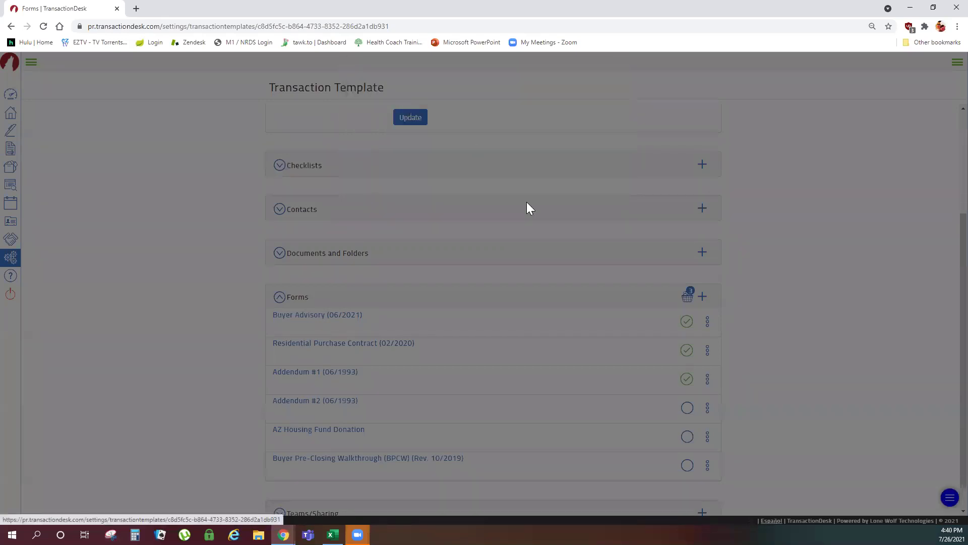
# Deselect those three forms and close the forms catalogue without adding anything.
pyautogui.click(687, 322)
pyautogui.click(687, 350)
pyautogui.click(688, 379)
pyautogui.click(702, 296)
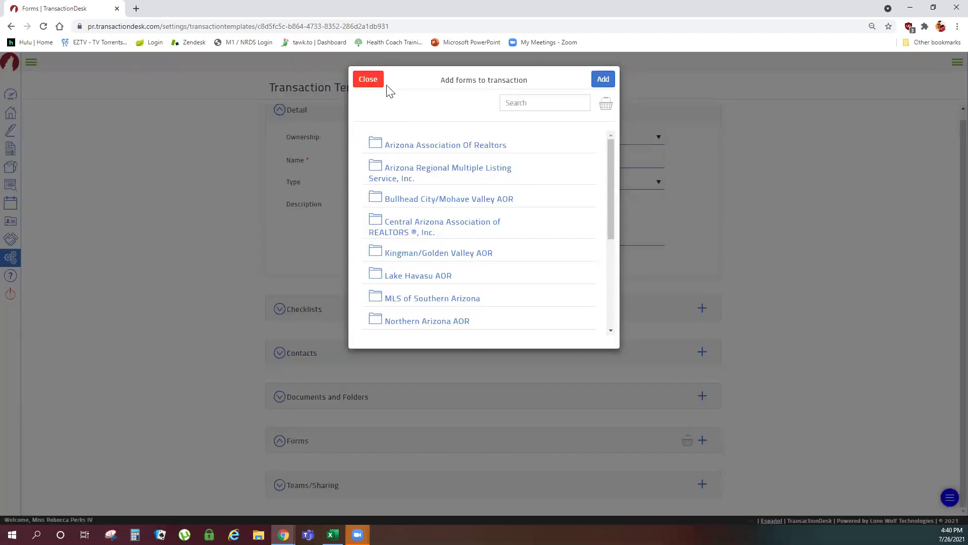
pyautogui.click(371, 81)
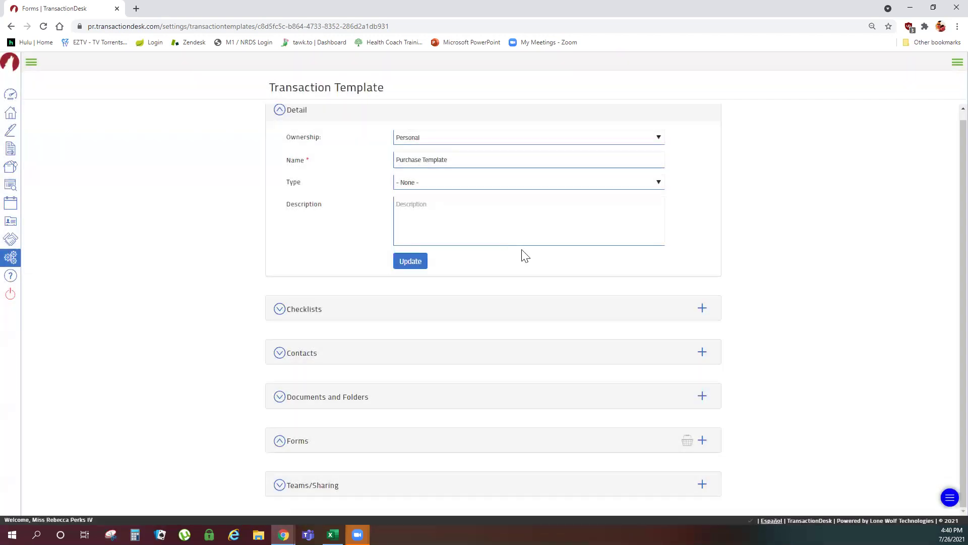
# Update the Purchase Template details and go to the Transactions list.
pyautogui.scroll(1, 872, 288)
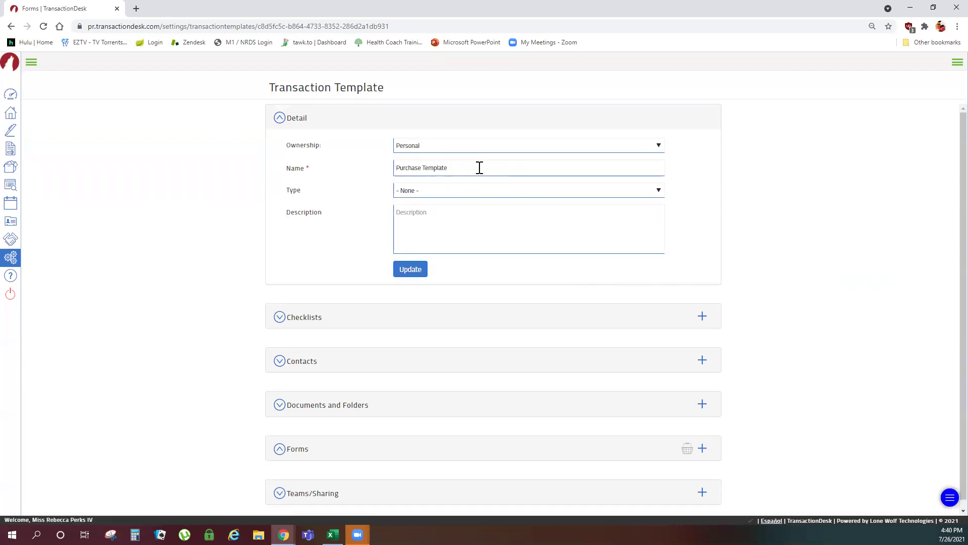
pyautogui.moveTo(479, 167); pyautogui.dragTo(378, 169)
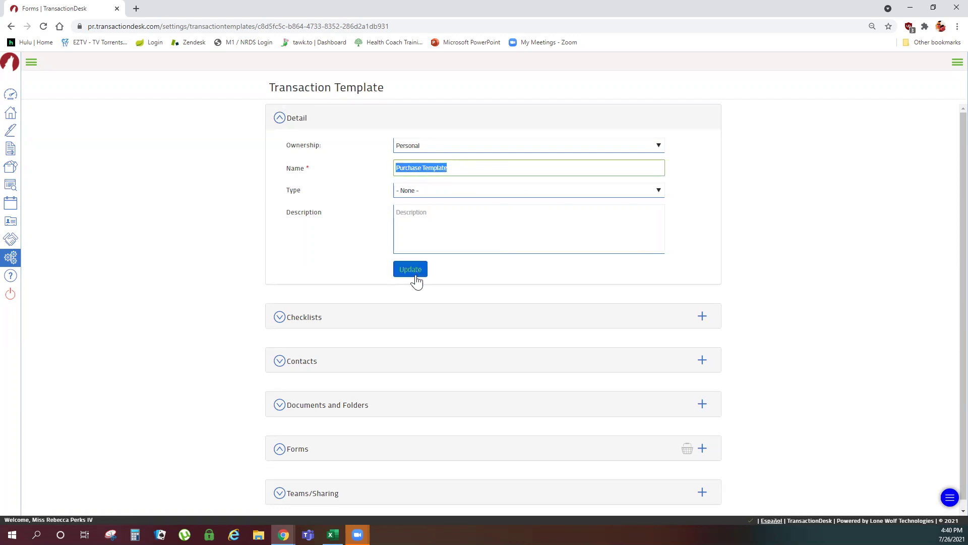
pyautogui.click(849, 306)
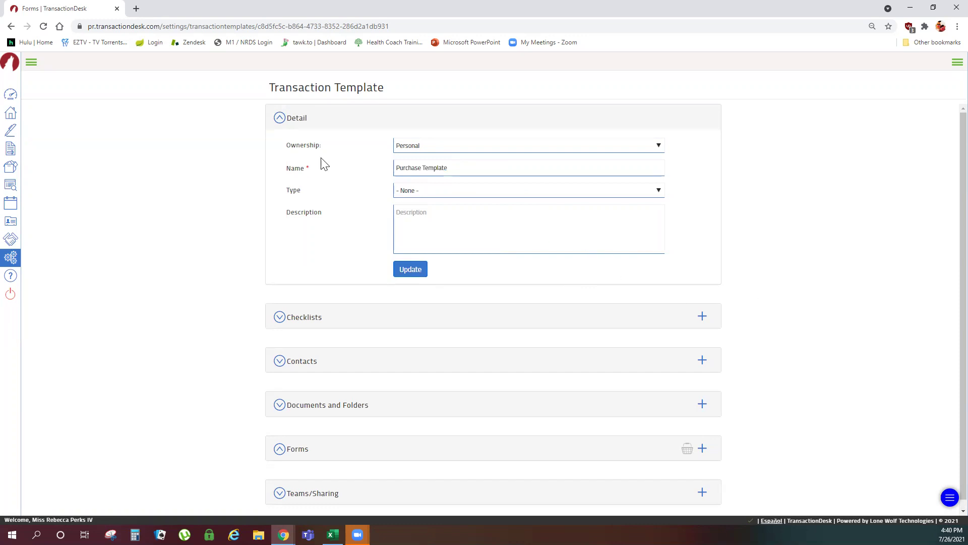
pyautogui.click(12, 119)
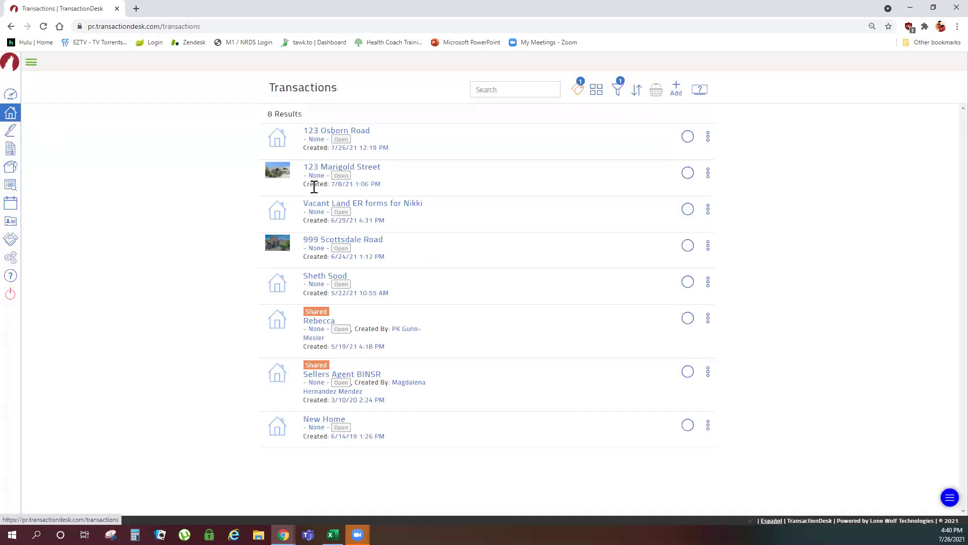
# Create a transaction named 'Test' using the Purchase Template.
pyautogui.click(676, 88)
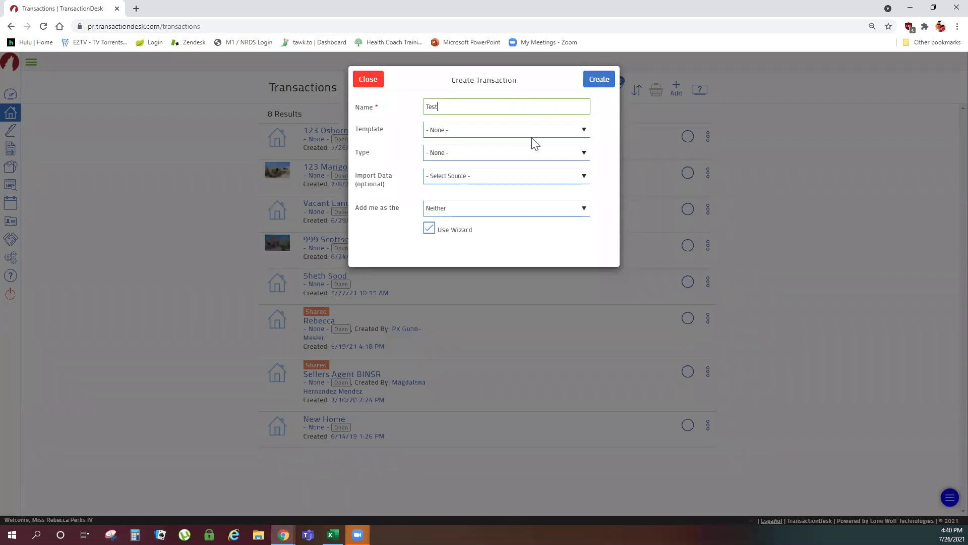
pyautogui.click(585, 130)
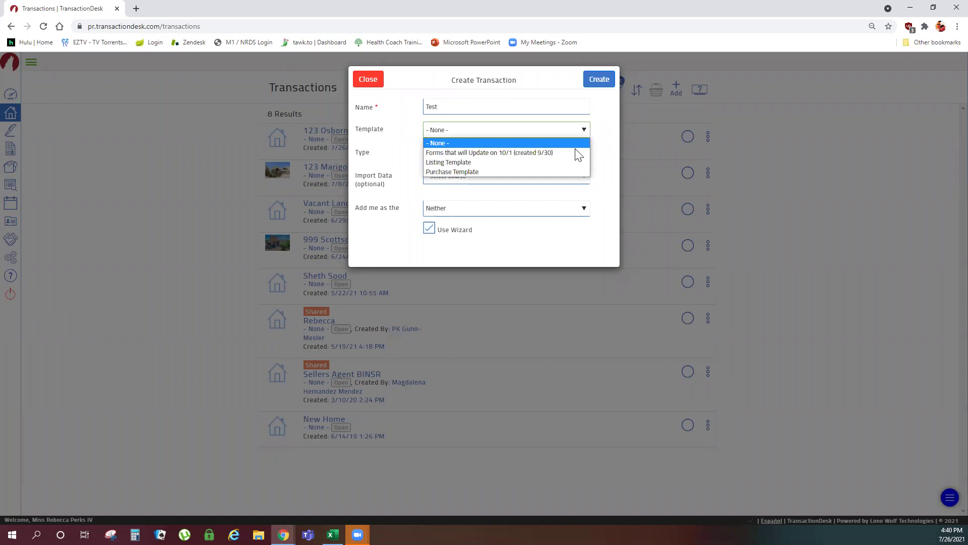
pyautogui.click(566, 172)
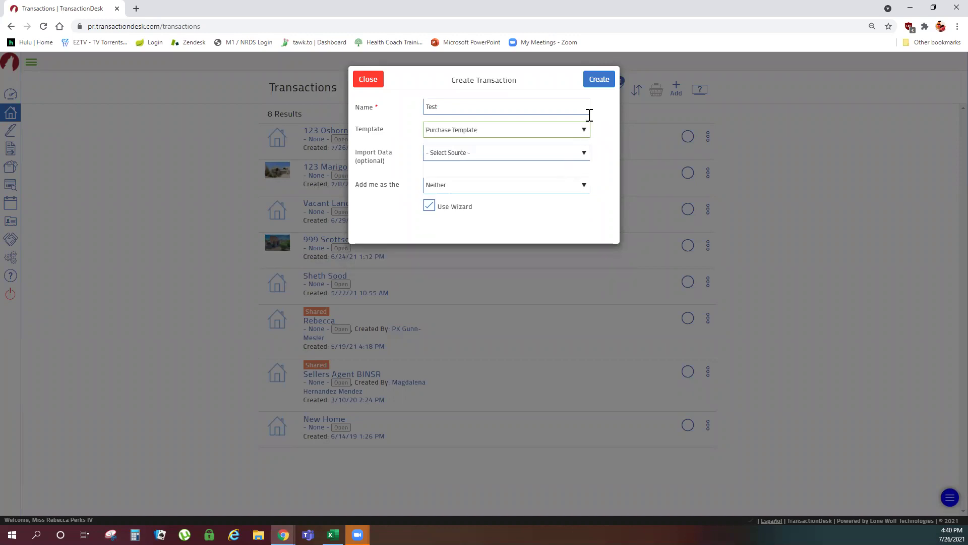
pyautogui.click(600, 82)
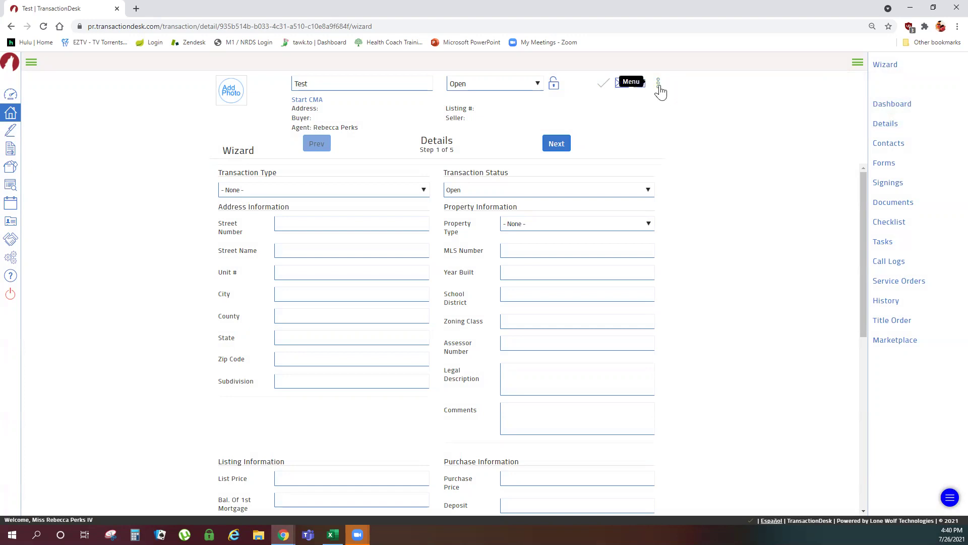
# Apply the Listing Template to the Test transaction.
pyautogui.click(661, 88)
pyautogui.click(620, 162)
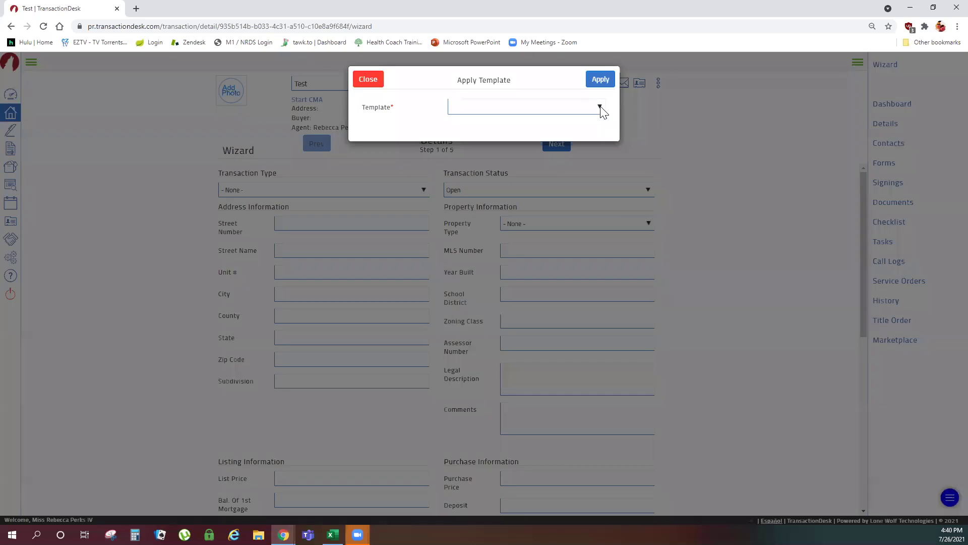
pyautogui.click(600, 108)
pyautogui.click(548, 137)
pyautogui.click(608, 81)
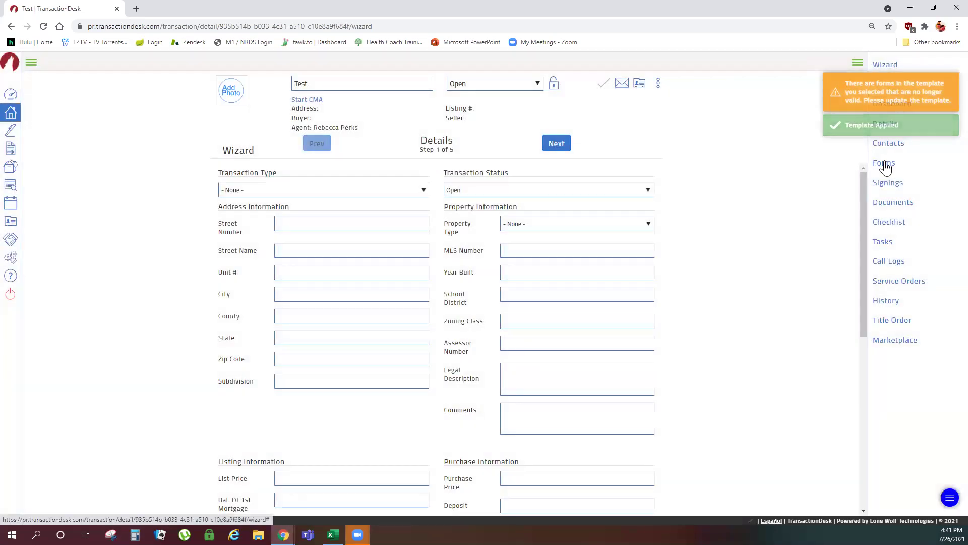
# Show the transaction's Forms list and select the Listing Contract Addendum form.
pyautogui.click(884, 162)
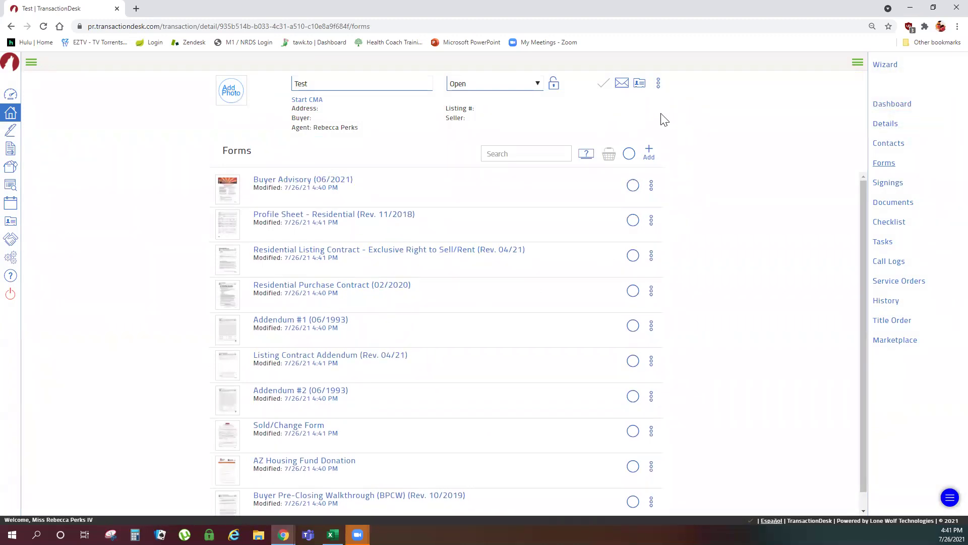
pyautogui.click(651, 362)
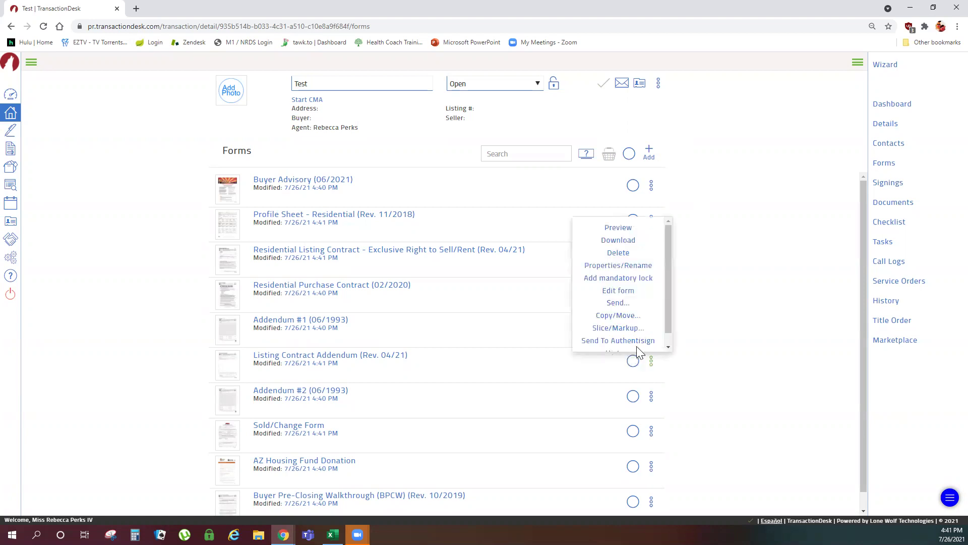
pyautogui.click(702, 370)
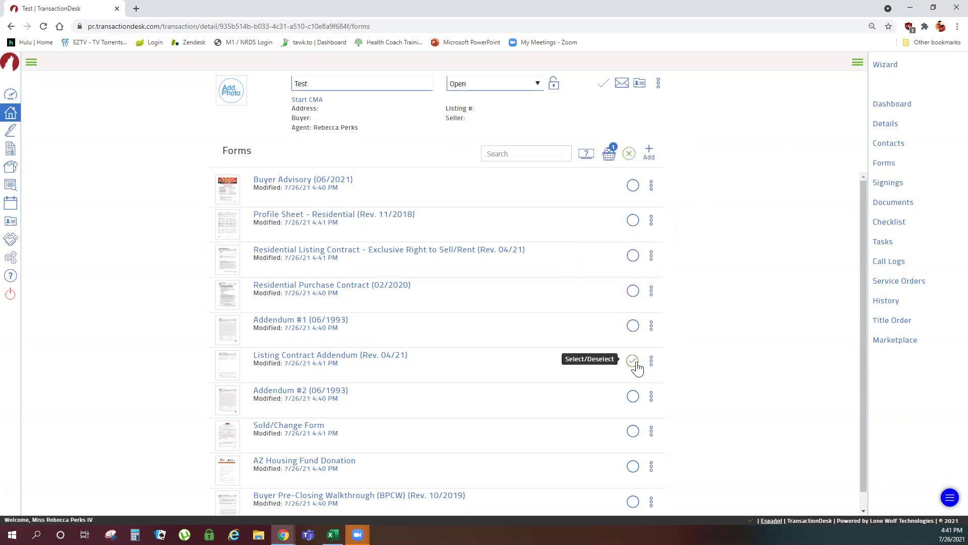